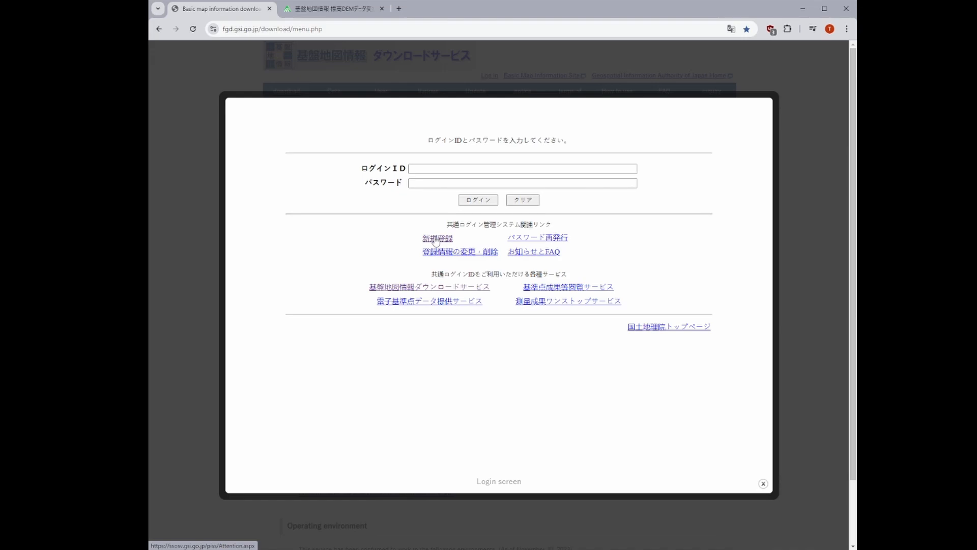
Step: Open the new user registration, translate its terms to English, and agree to them to reach the personal information form
click(436, 239)
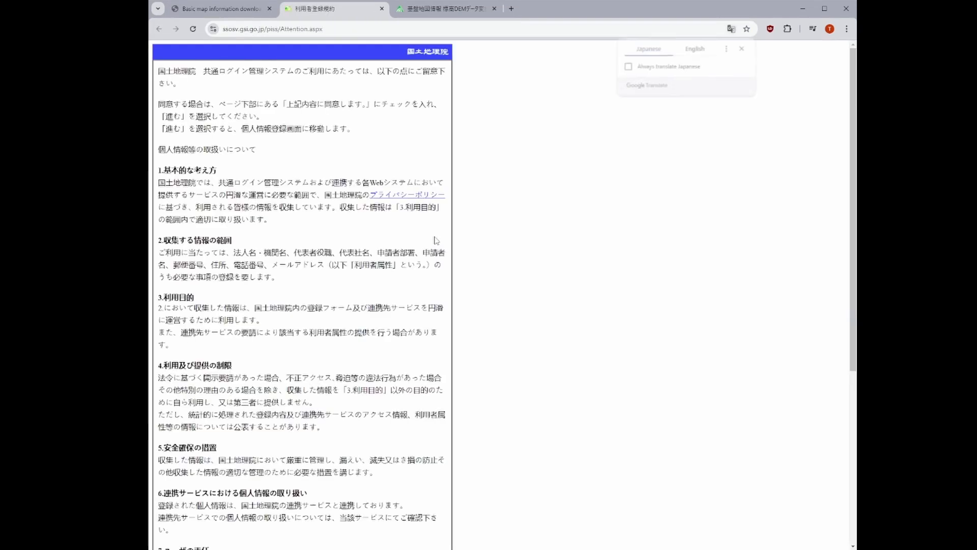
click(695, 49)
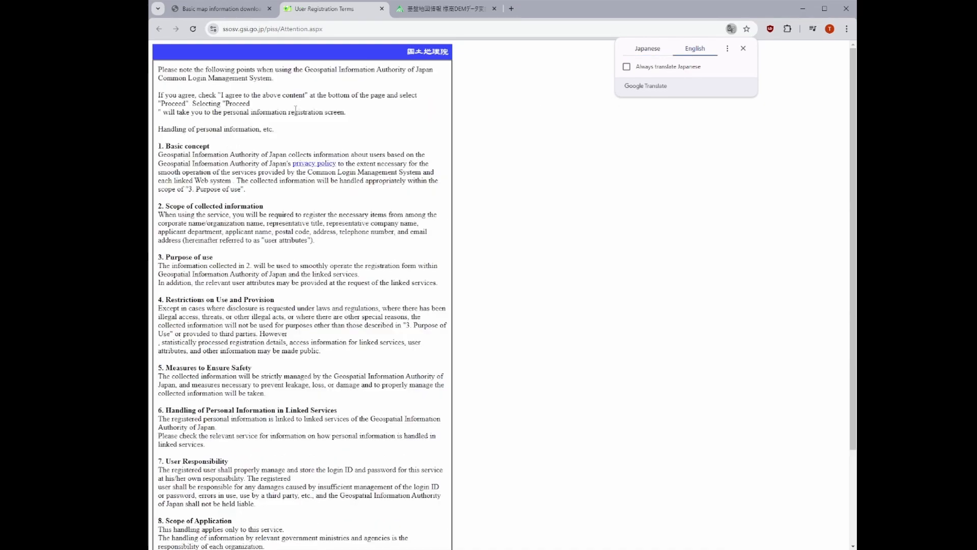
scroll(300, 193, down, 4)
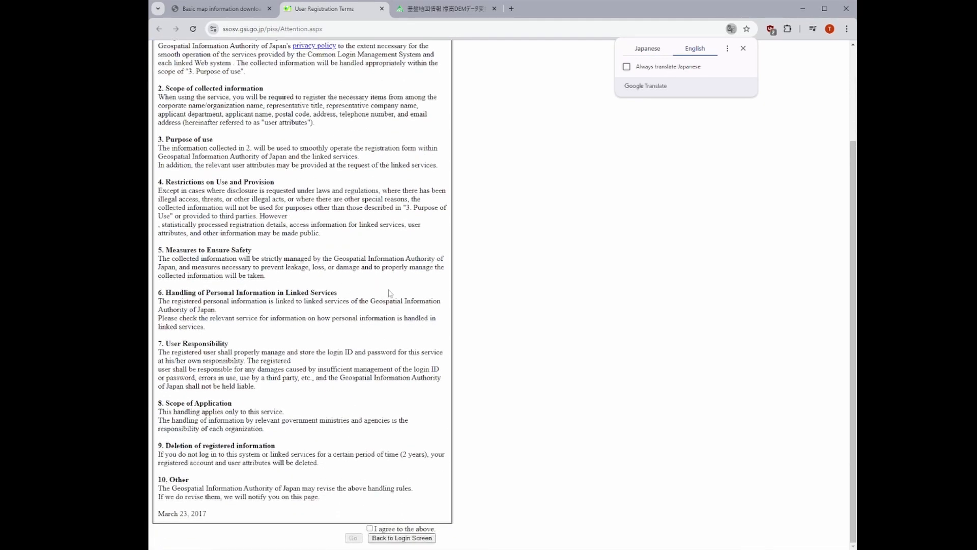
click(370, 528)
scroll(367, 532, down, 6)
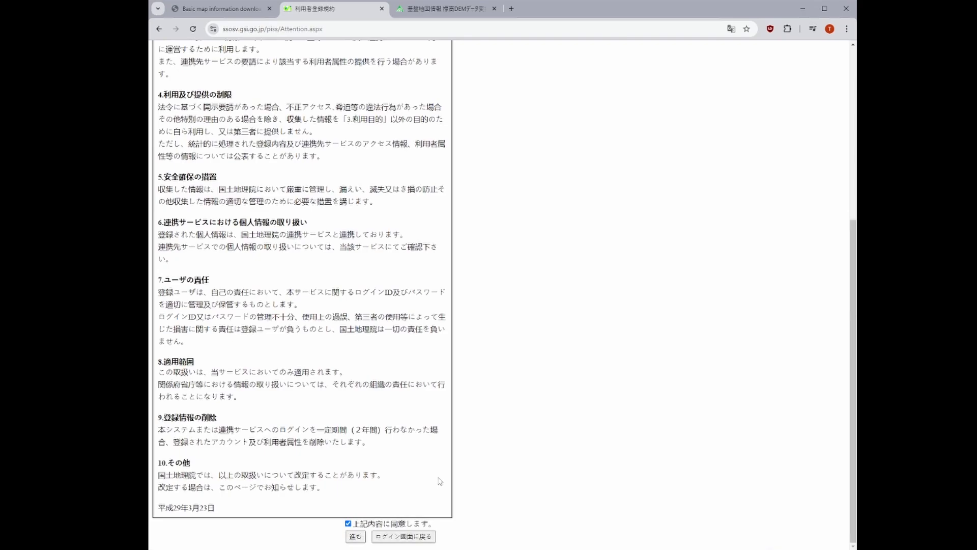
click(362, 535)
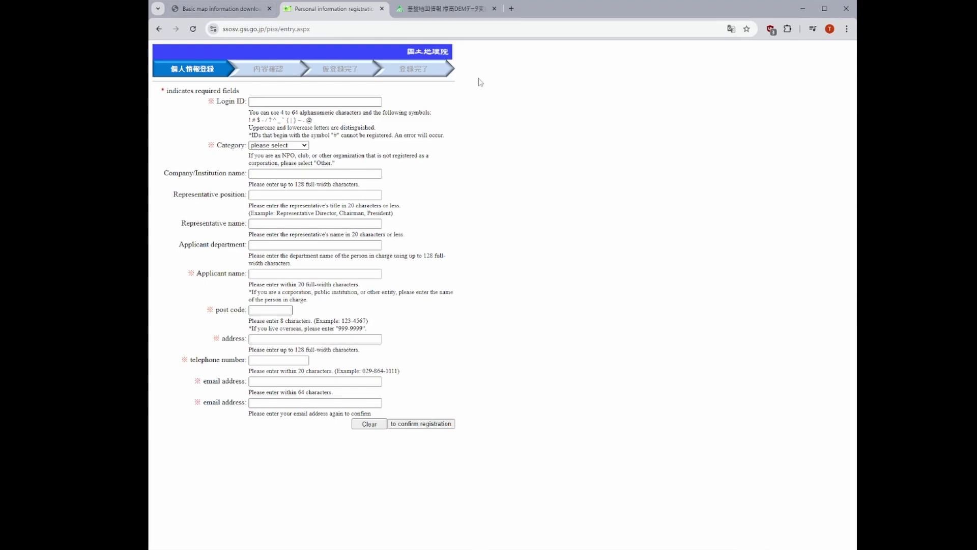
Step: Return to the Basic Map Information download page, dismissing the login window and closing the registration page
click(247, 10)
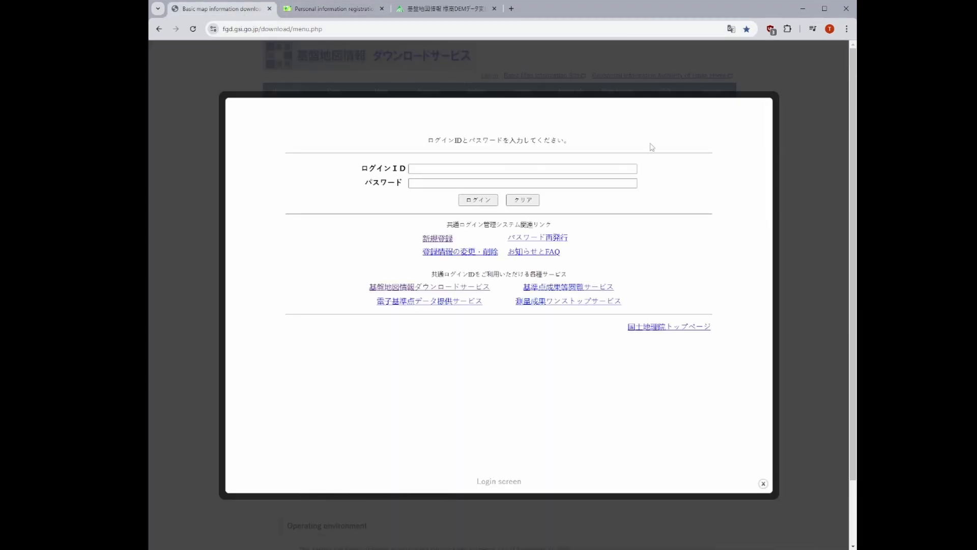
click(197, 282)
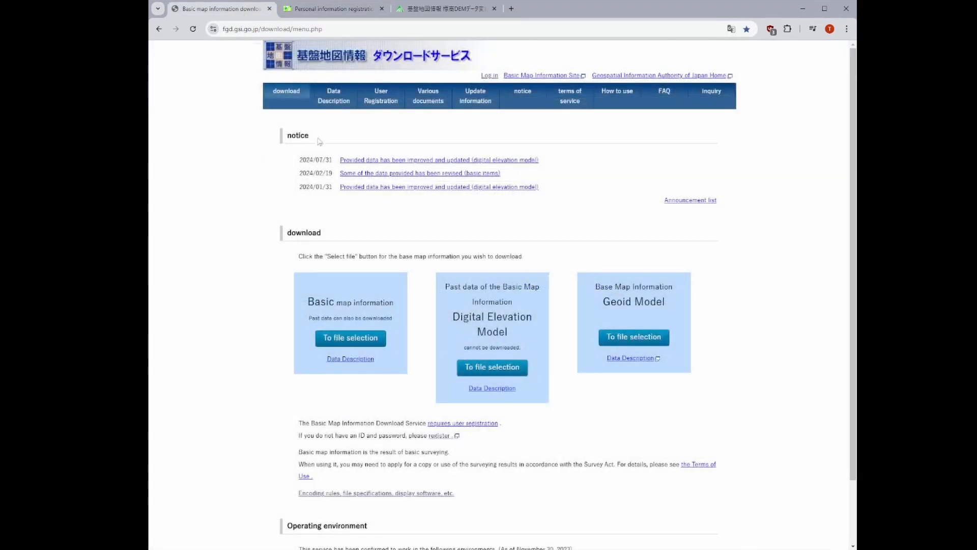
middle_click(301, 10)
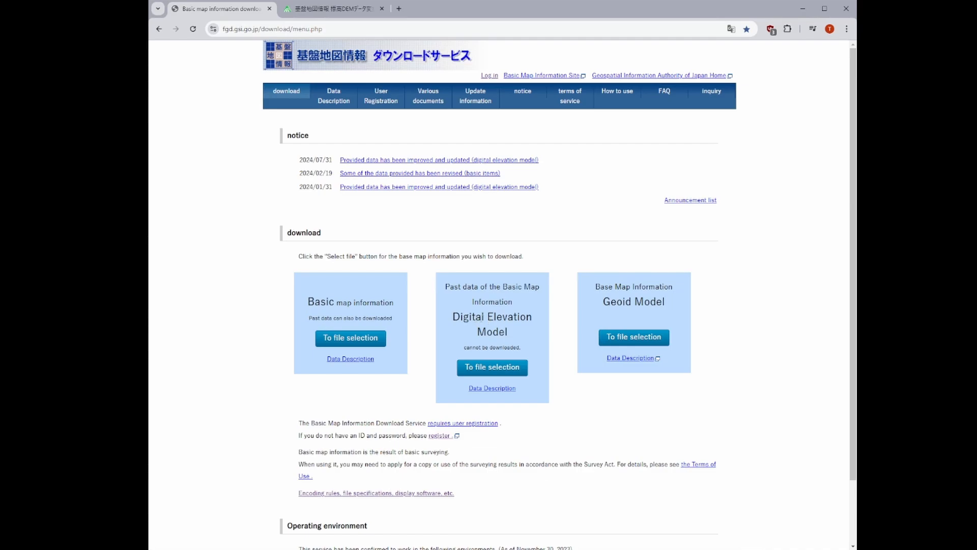
Step: Open the Digital Elevation Model file selection in English and set the search criteria to 1m mesh, 1A (Aerial Laser Survey)
click(498, 371)
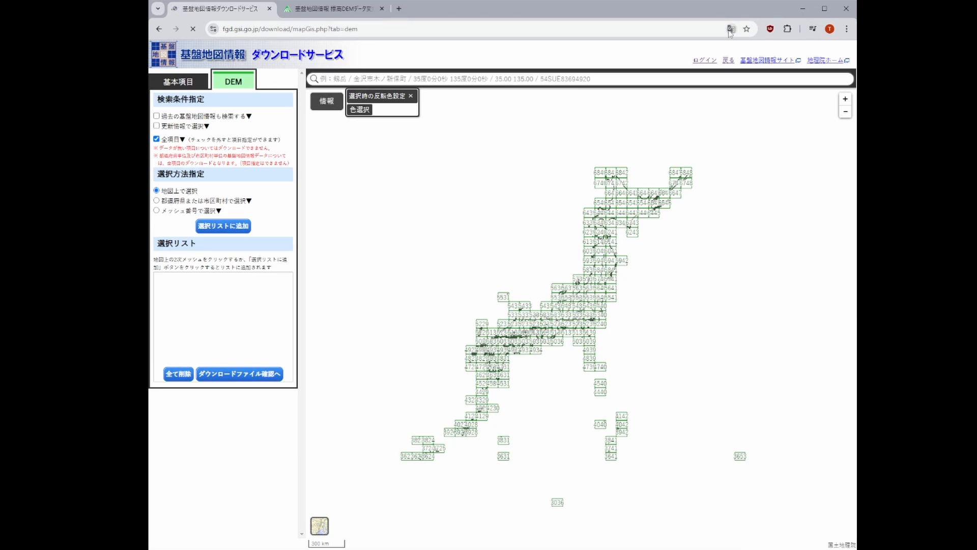
click(692, 50)
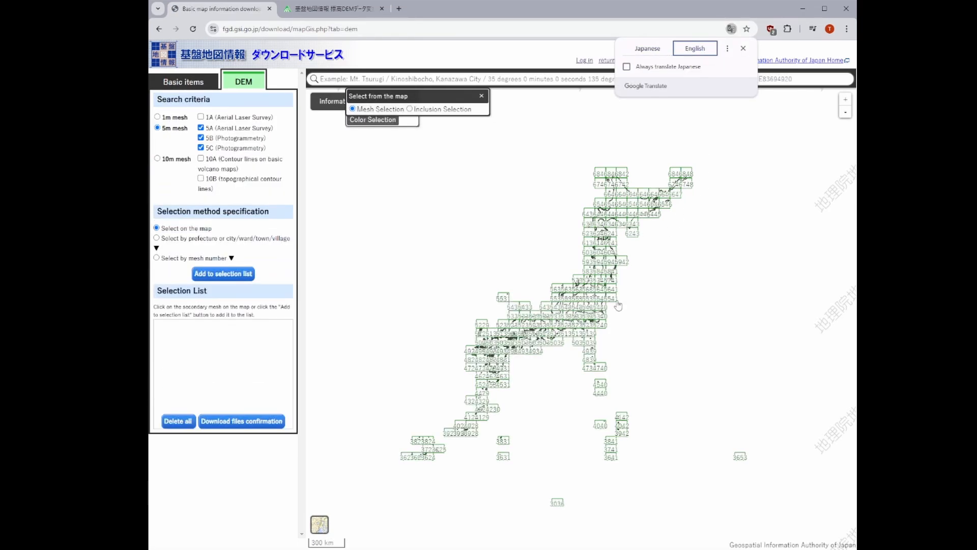
scroll(636, 325, up, 5)
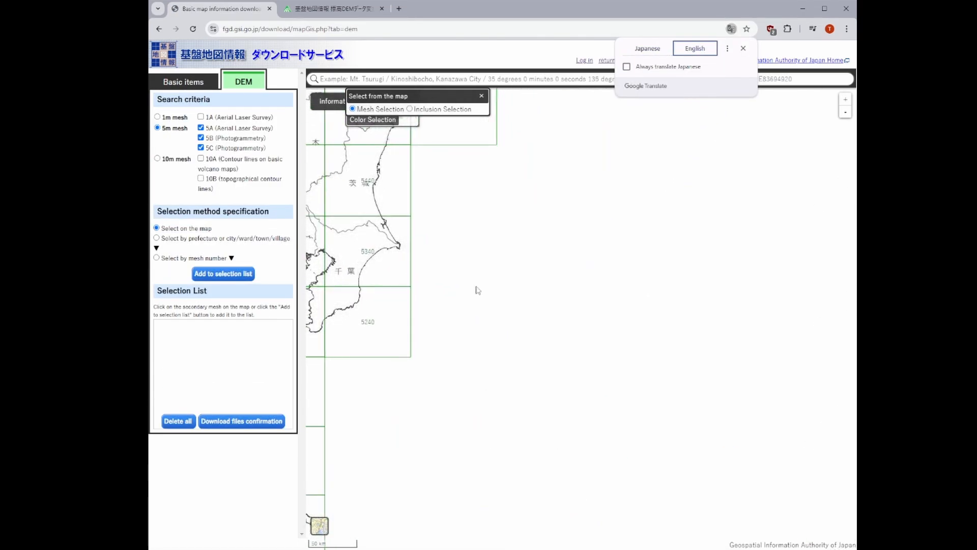
drag(578, 307, 697, 341)
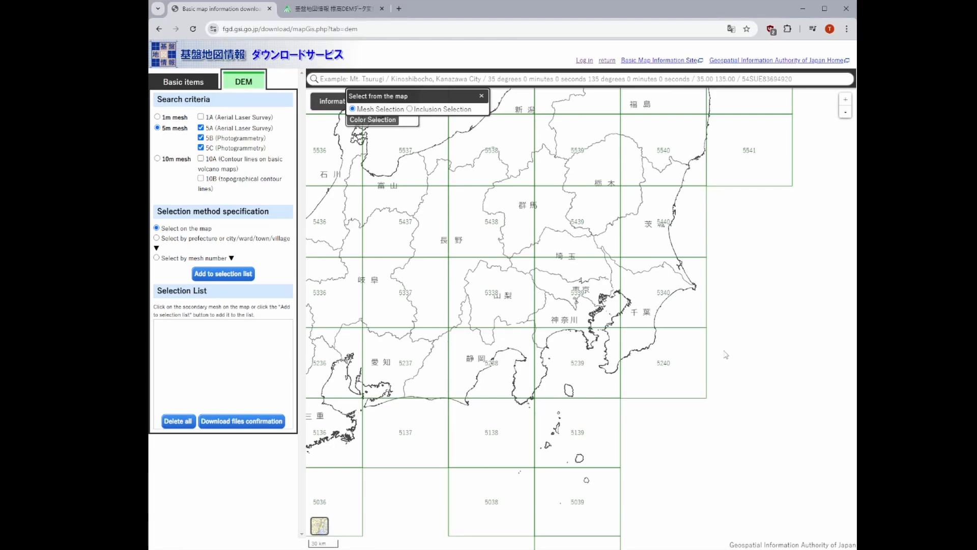
scroll(725, 351, up, 1)
scroll(748, 335, down, 1)
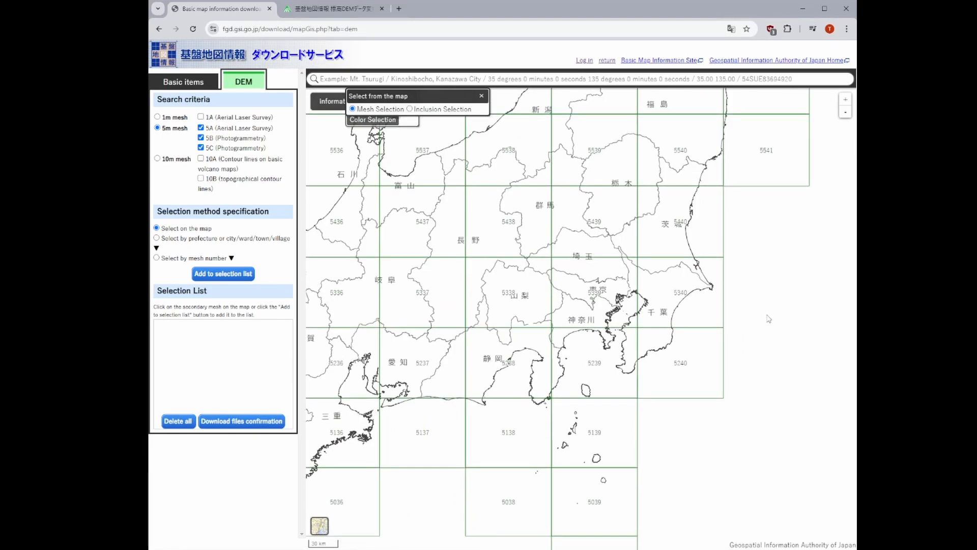
click(157, 117)
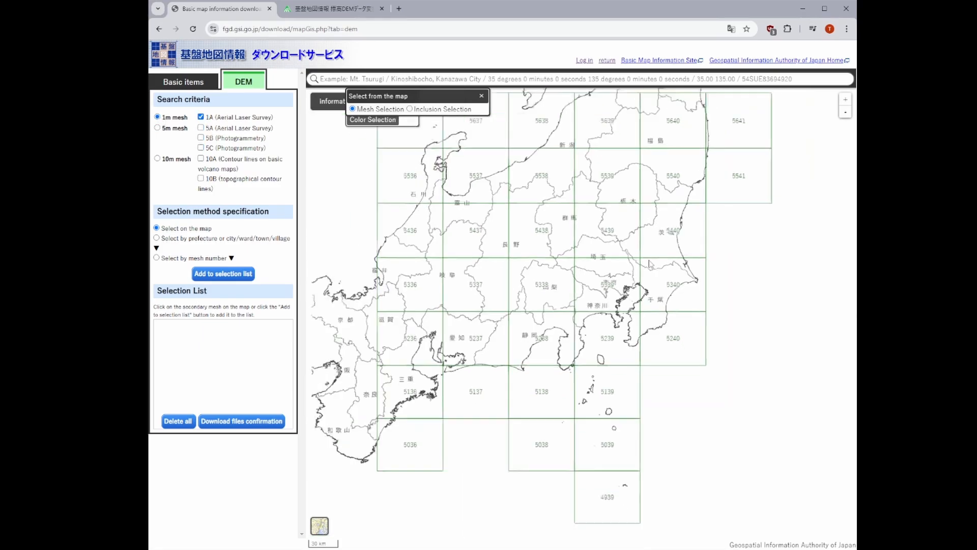
Step: Add meshes 523966, 523967, 523956 and 523957 to the selection list from the map
scroll(561, 301, up, 2)
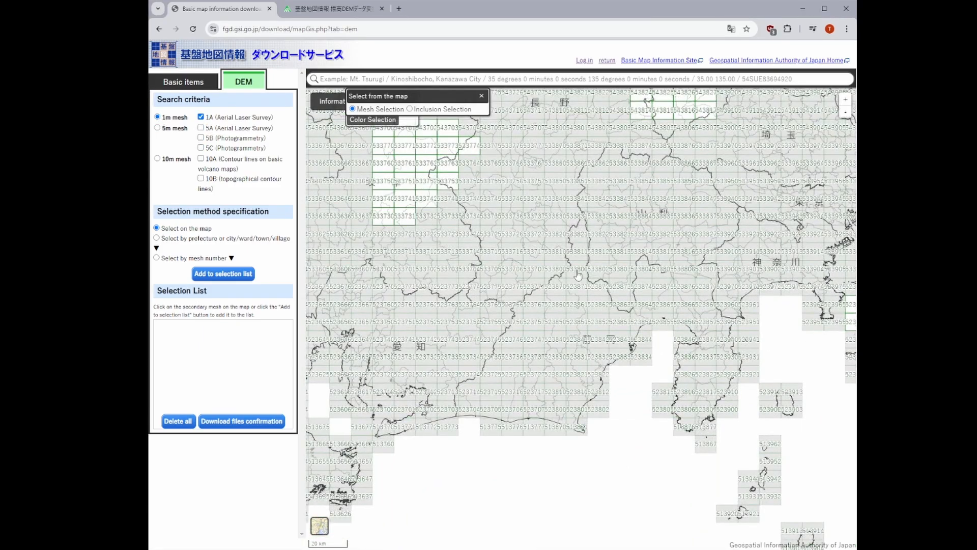
scroll(578, 275, up, 3)
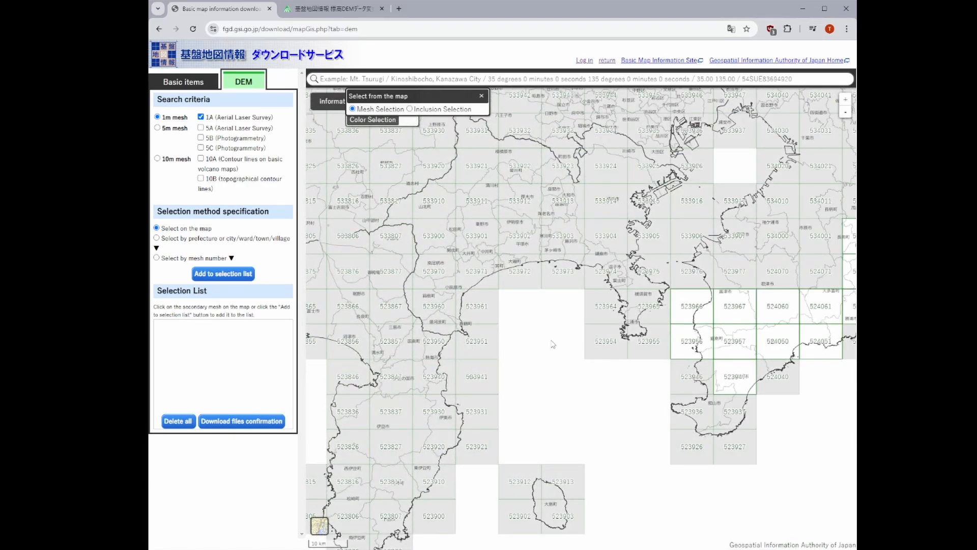
drag(553, 345, 460, 336)
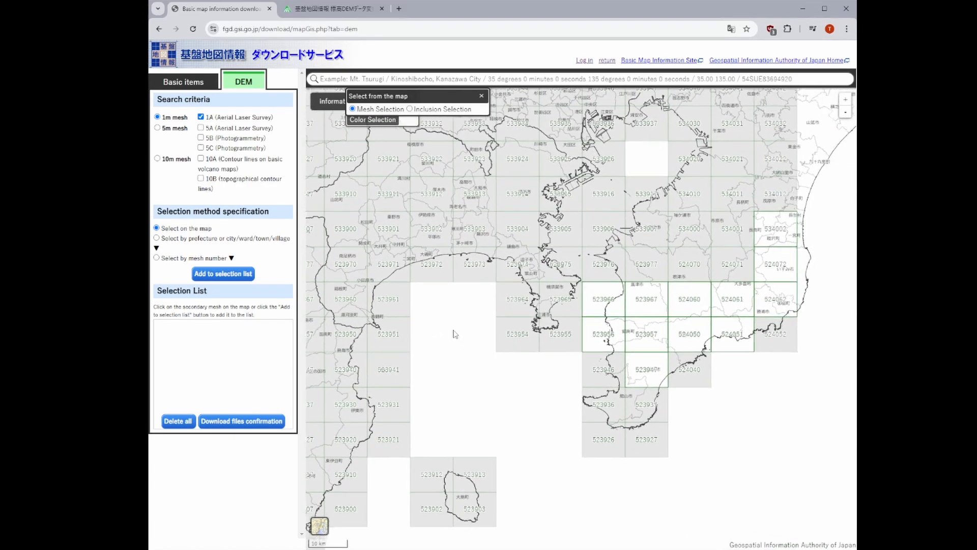
click(599, 302)
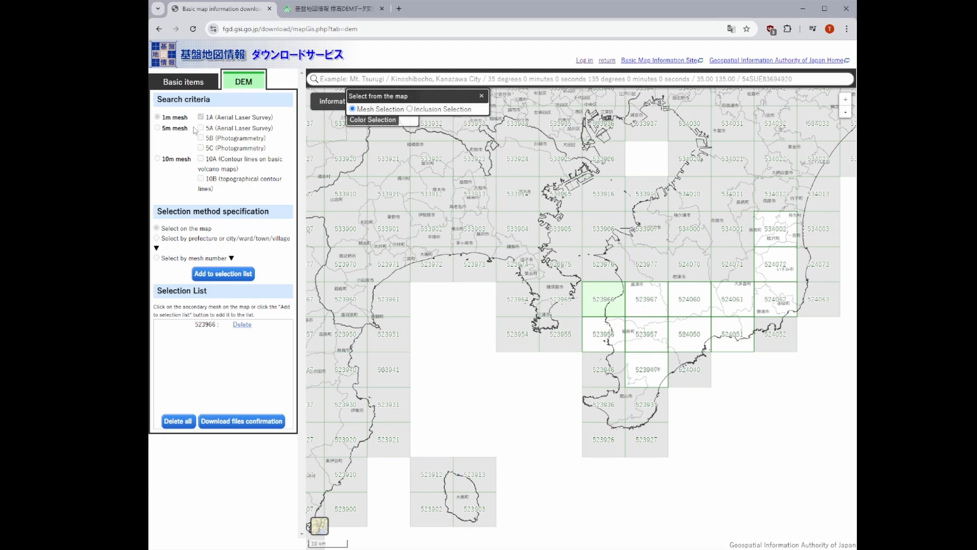
drag(541, 387, 505, 383)
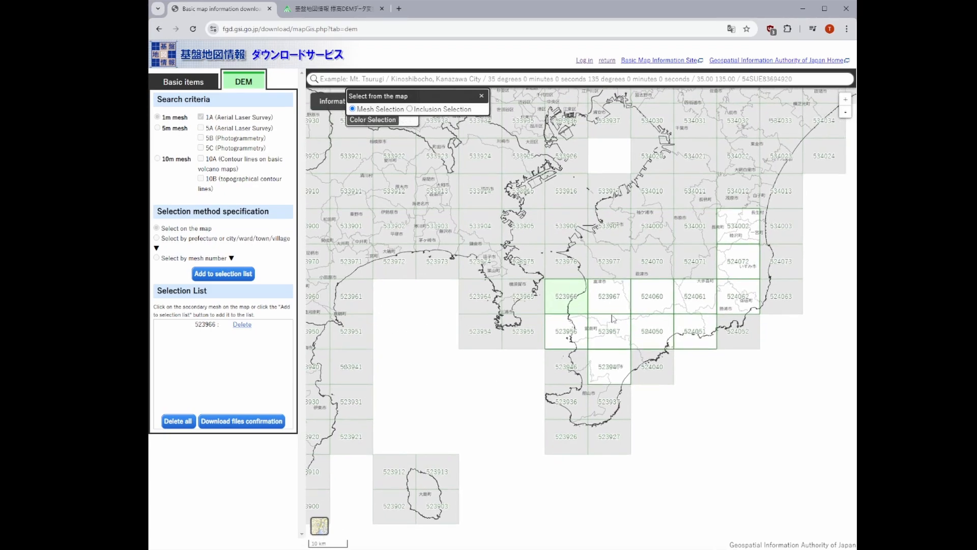
click(609, 305)
click(578, 332)
click(618, 333)
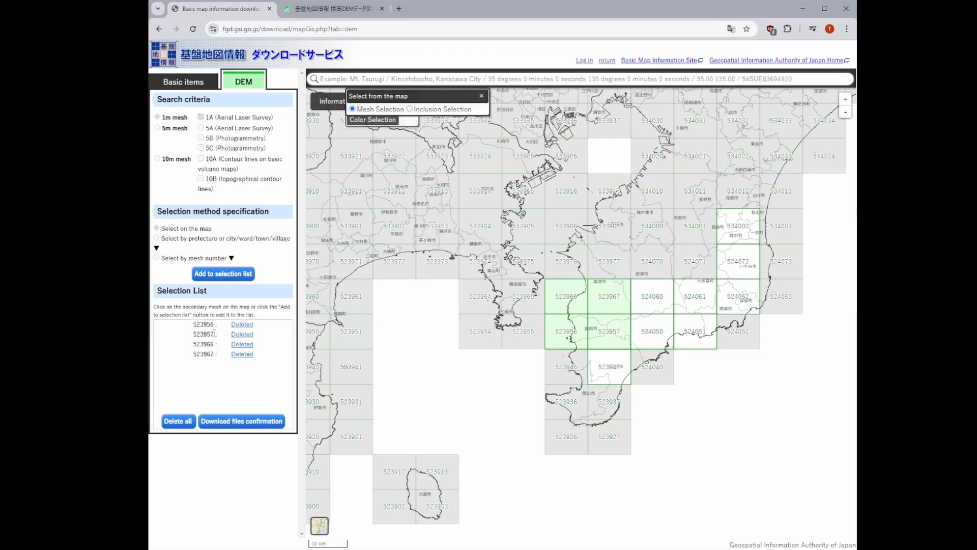
Step: Request a batch download of all DEM1A files for the selected meshes, logging in and submitting the survey without answers
click(265, 422)
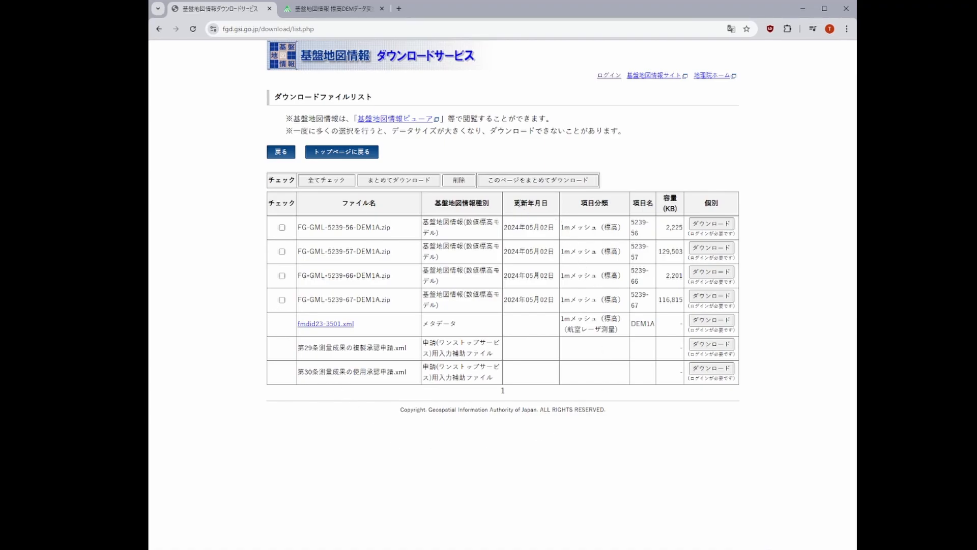
click(545, 182)
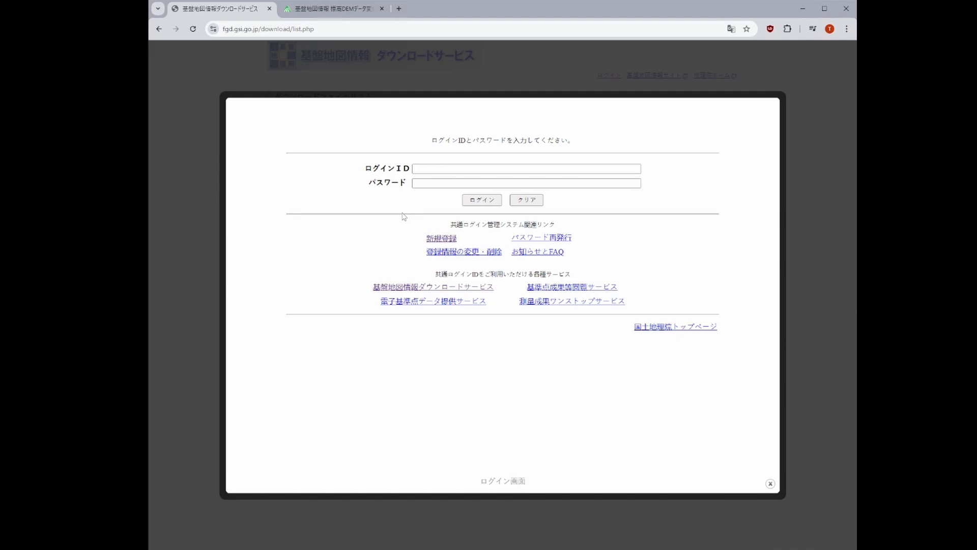
click(481, 204)
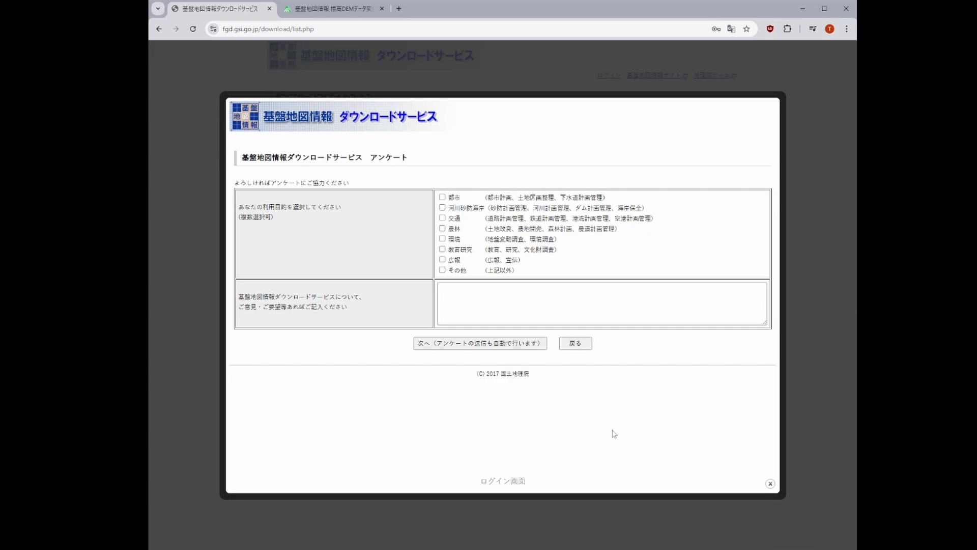
click(470, 343)
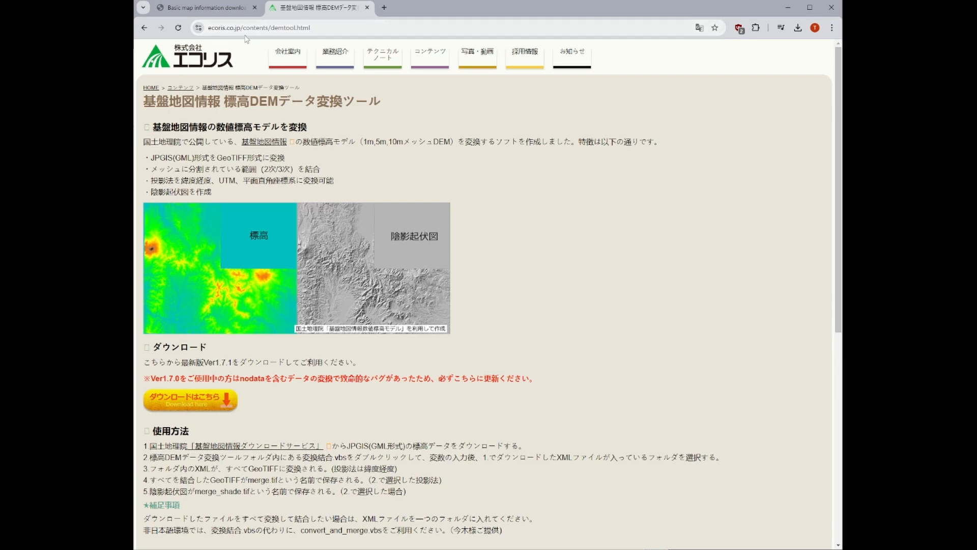
Step: Download the elevation DEM conversion tool from the Ecoris page and run convert_and_merge.vbs from the demtool folder
click(203, 405)
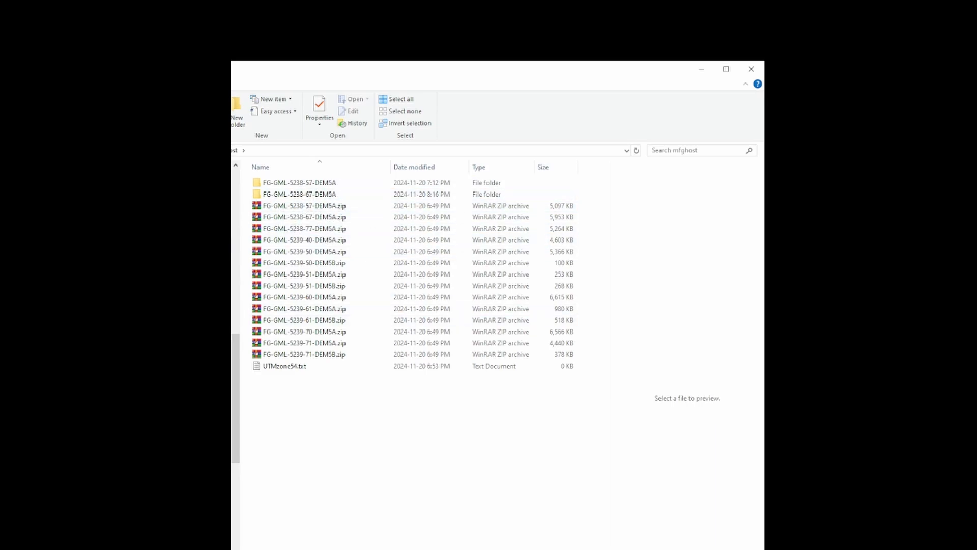
click(194, 326)
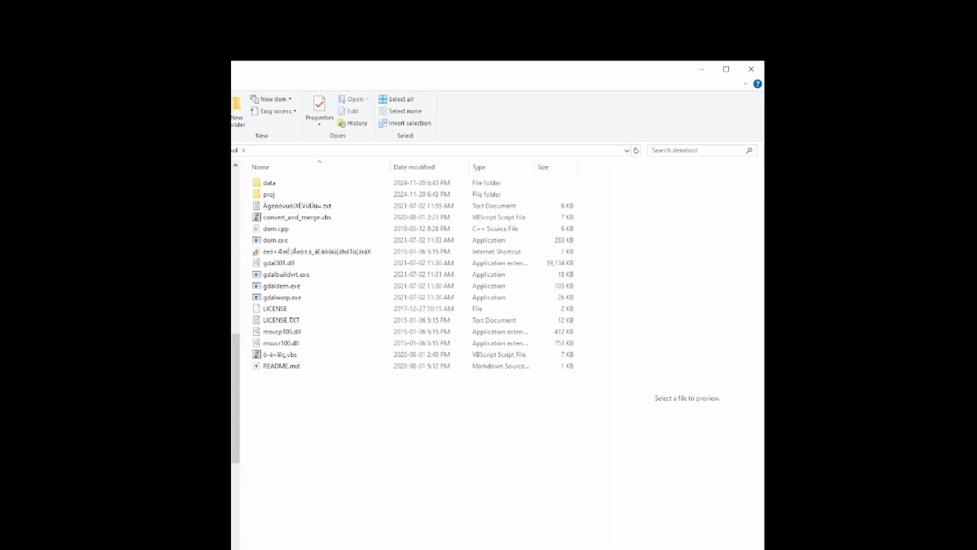
double_click(296, 219)
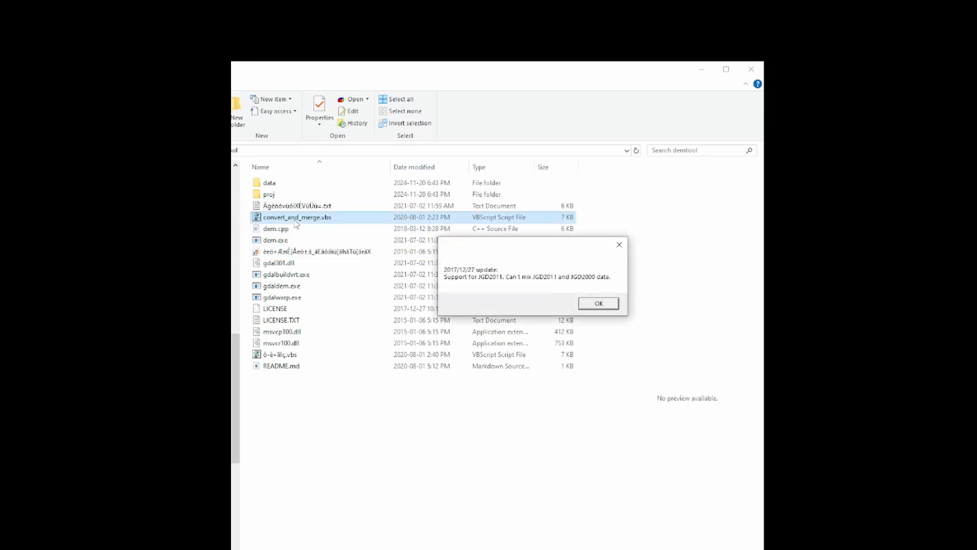
Step: Acknowledge the script's update notice and set the projection to UTM with option 1
click(601, 304)
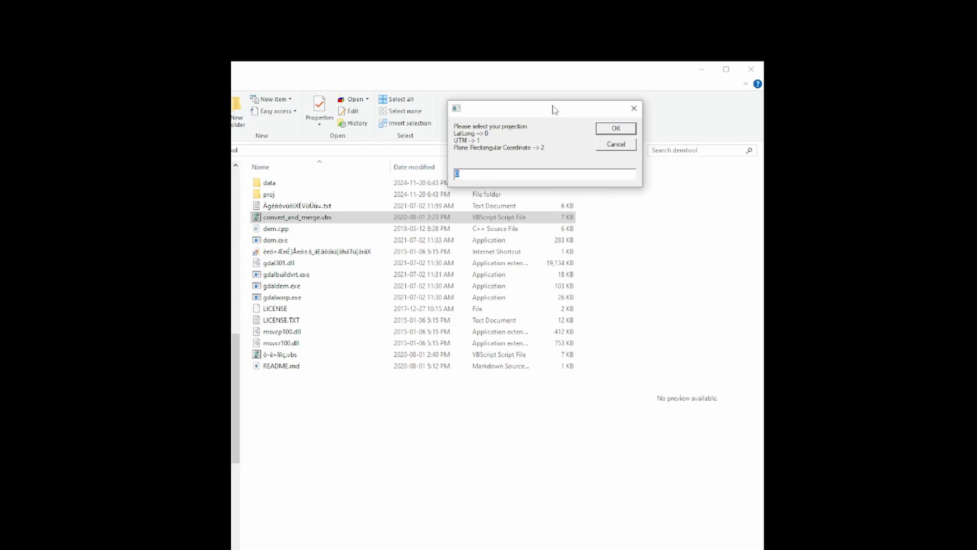
drag(552, 105, 479, 193)
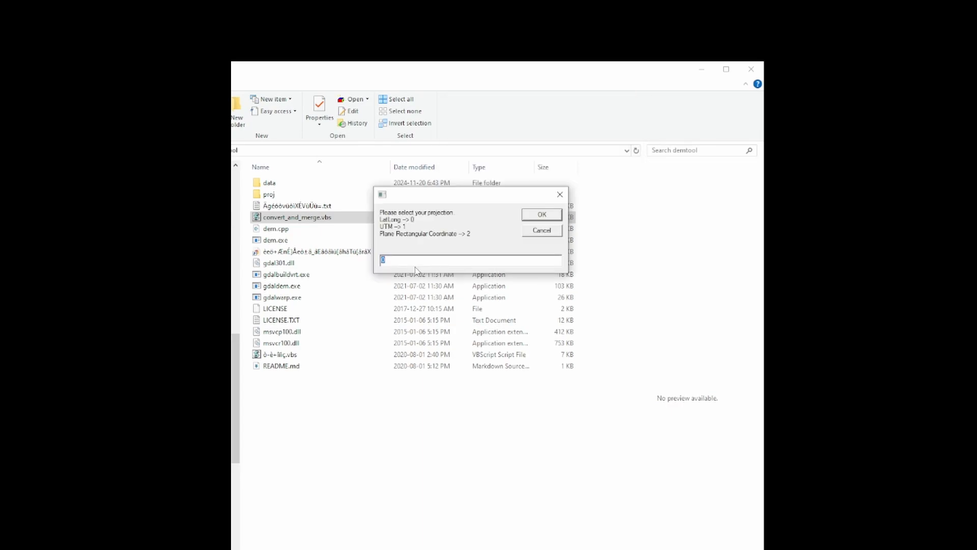
text(1)
click(538, 216)
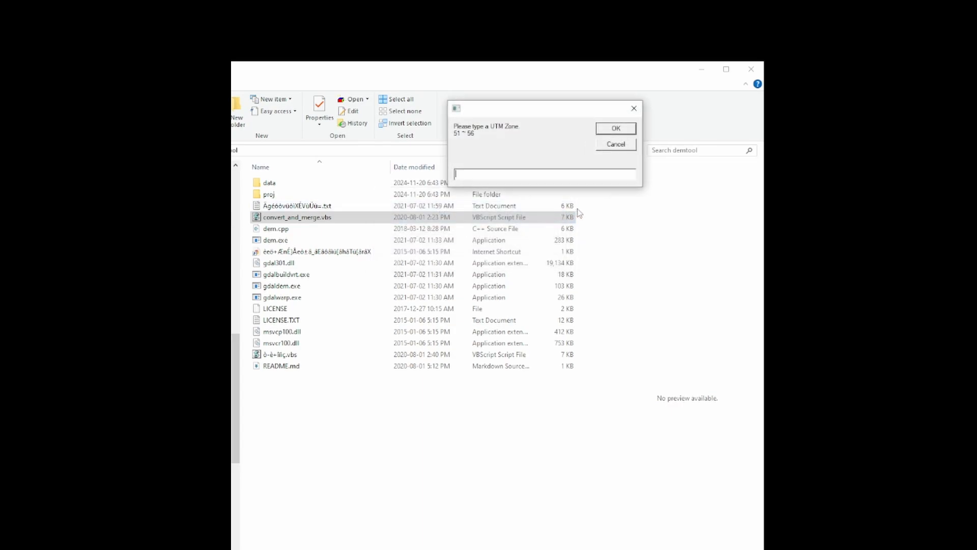
Step: Check the UTM zone map of Japan in the browser and set the script's UTM zone to 54
drag(548, 113, 555, 212)
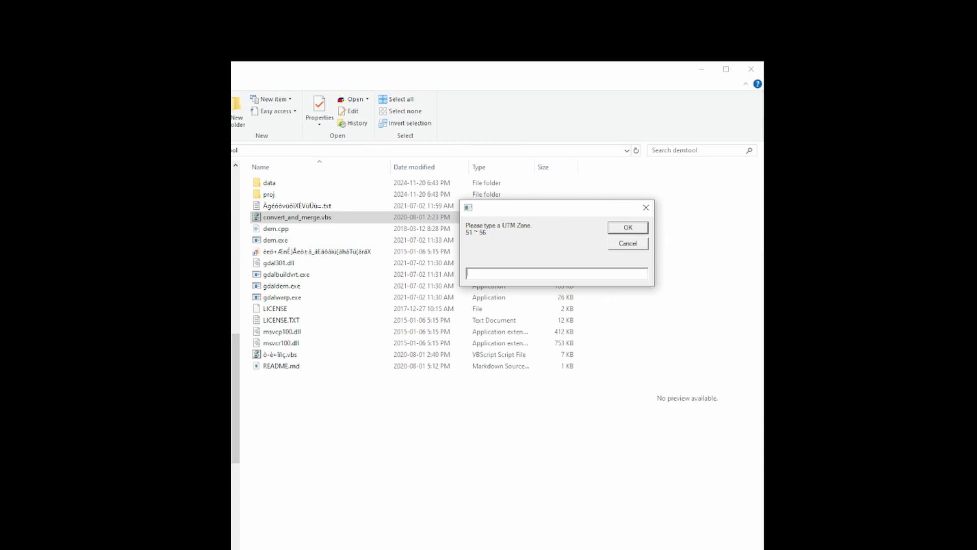
click(219, 224)
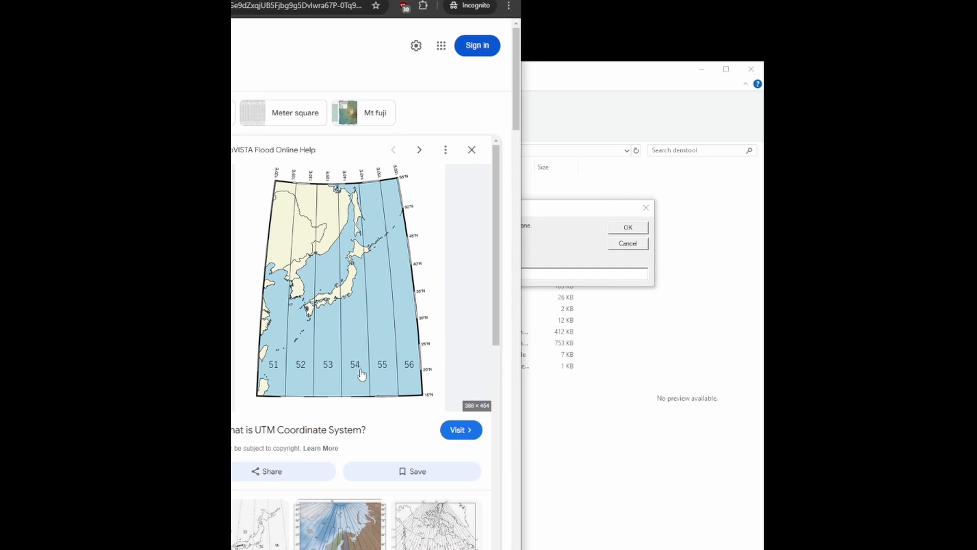
click(569, 248)
text(5)
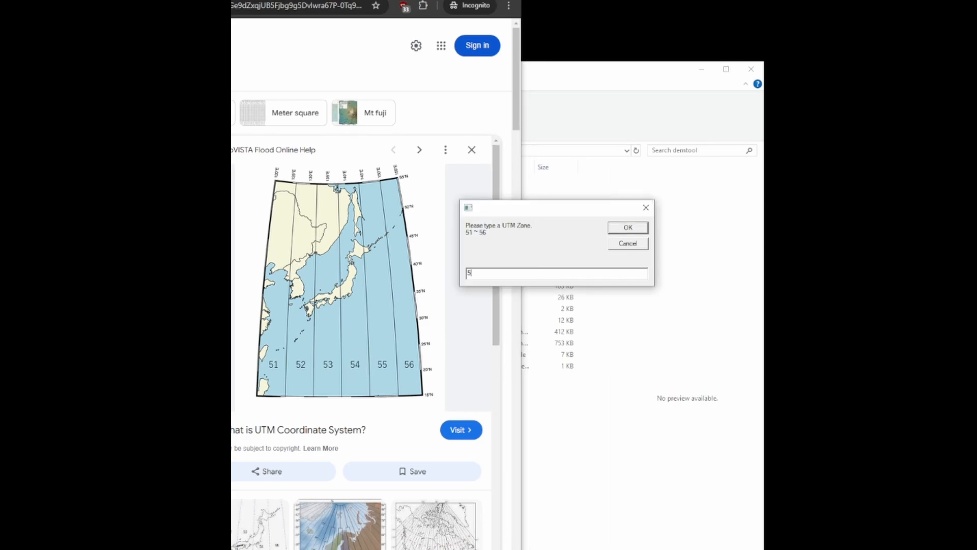
text(4)
click(624, 229)
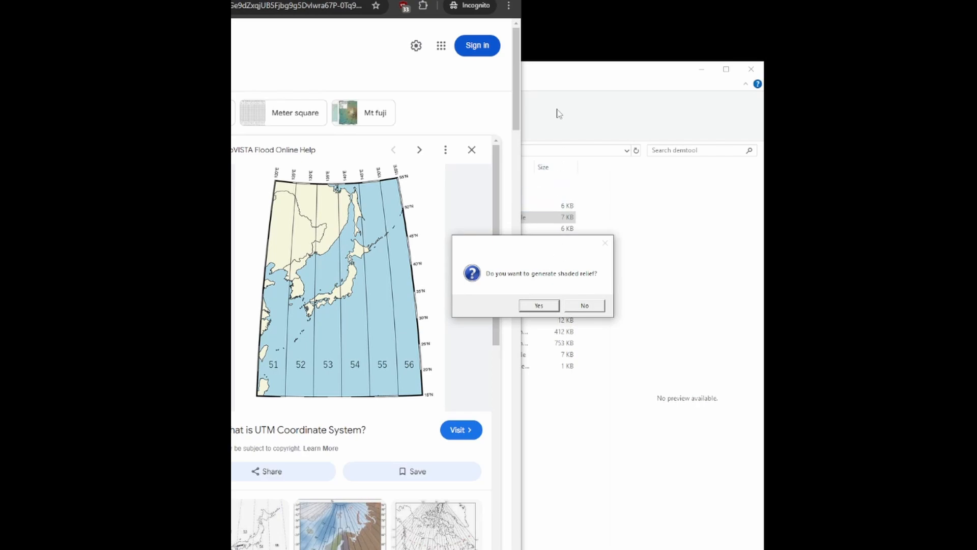
click(460, 0)
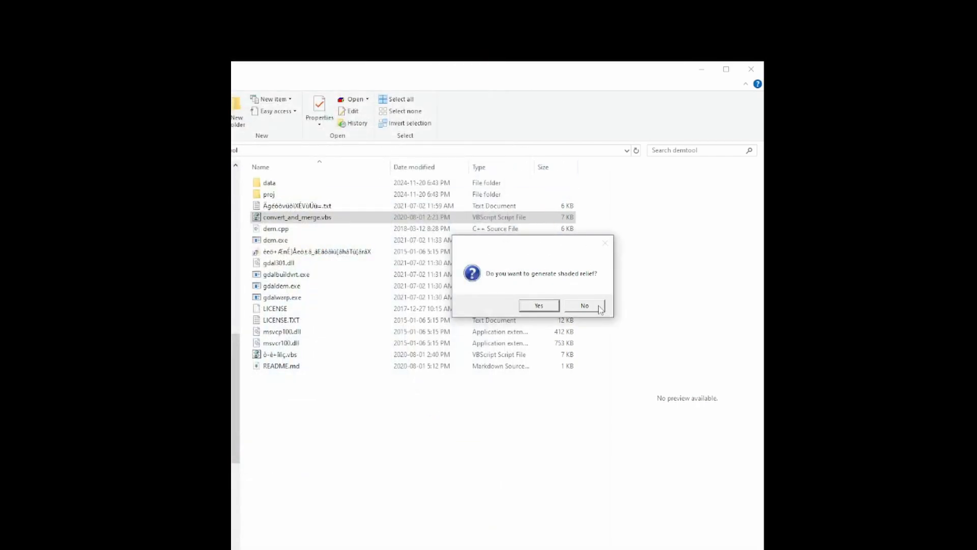
Step: Run the conversion without shaded relief, using the folder of JPGIS (GML) files and an ocean-level elevation of 0
click(584, 305)
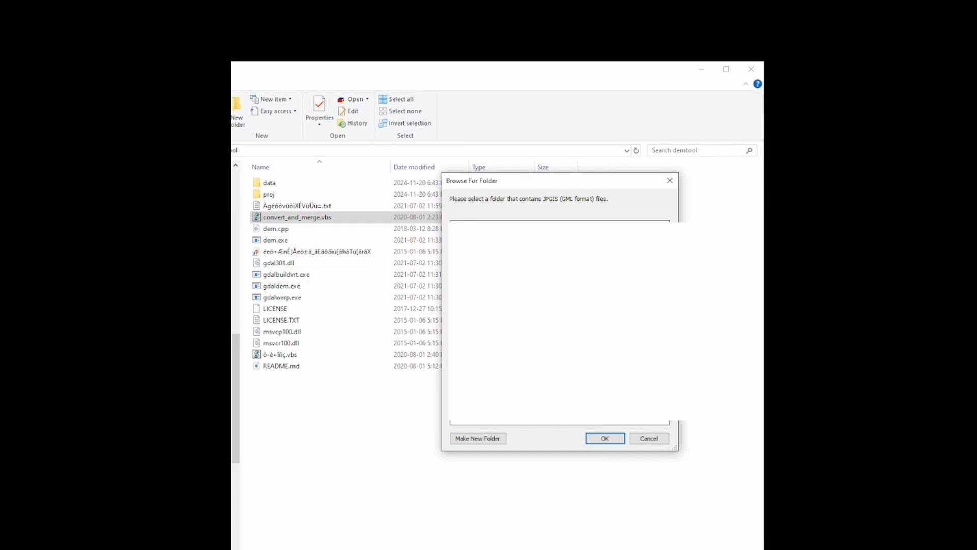
click(610, 440)
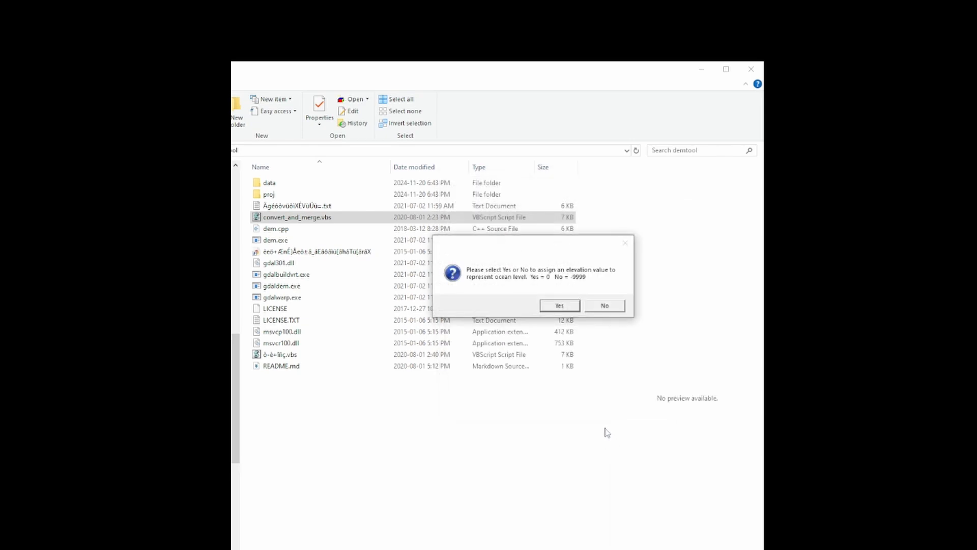
click(561, 305)
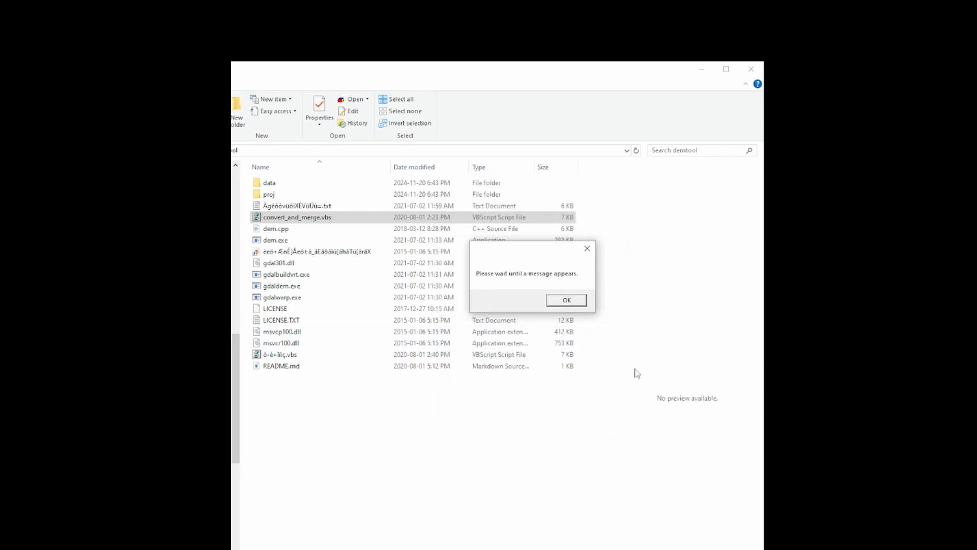
click(582, 303)
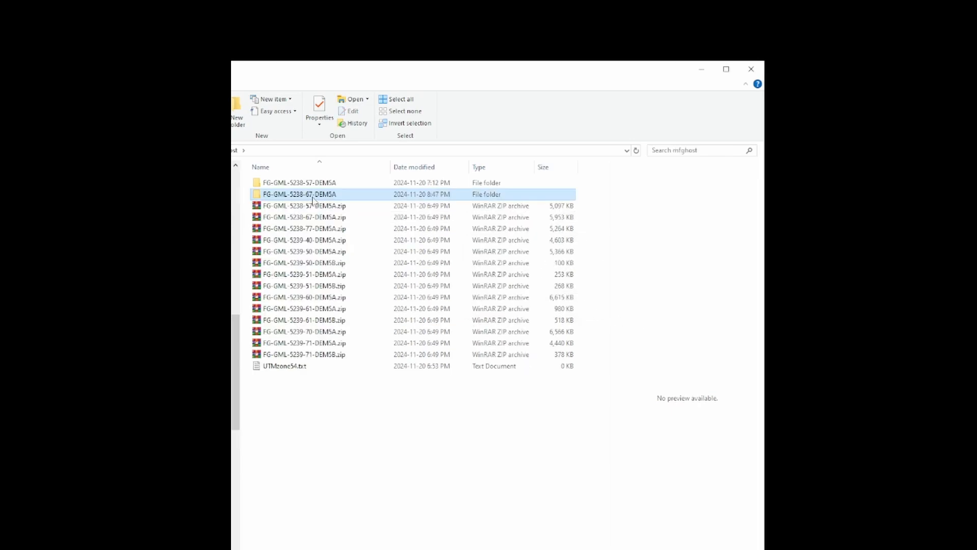
Step: Open the FG-GML-5238-67-DEM5A folder and look through the generated TIF files
double_click(313, 200)
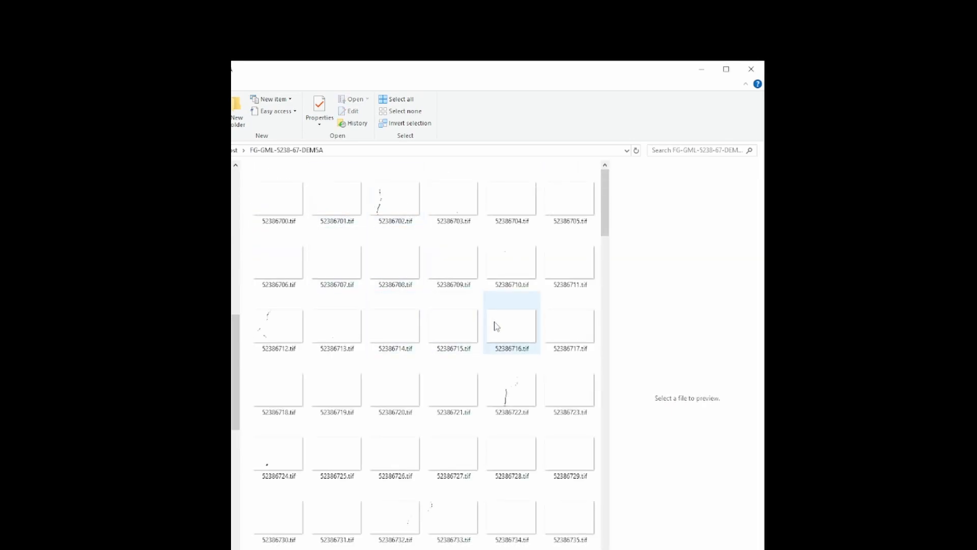
scroll(522, 315, down, 1)
scroll(522, 316, down, 10)
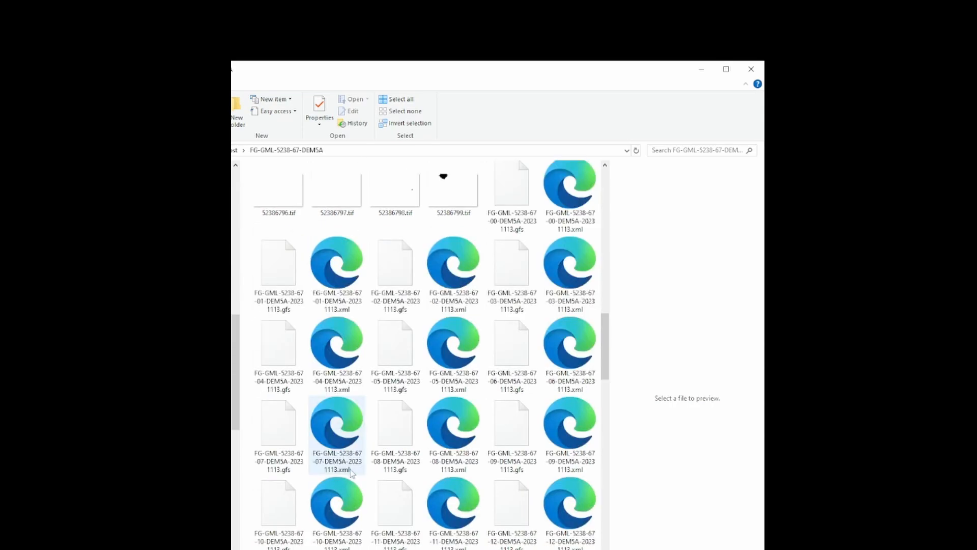
scroll(485, 375, up, 3)
scroll(485, 375, up, 3)
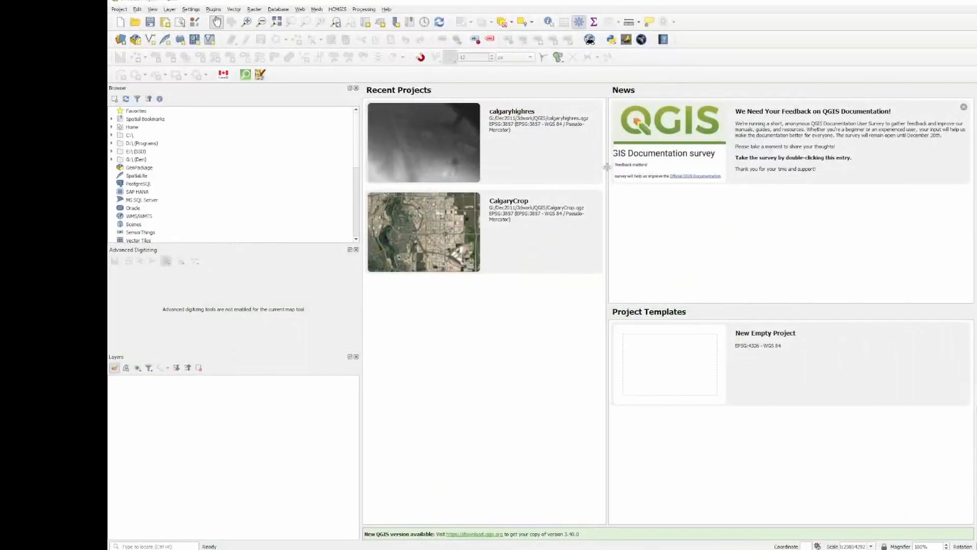
Step: Switch to QGIS, create a new project and add the Google Maps basemap through HCMGIS
click(121, 22)
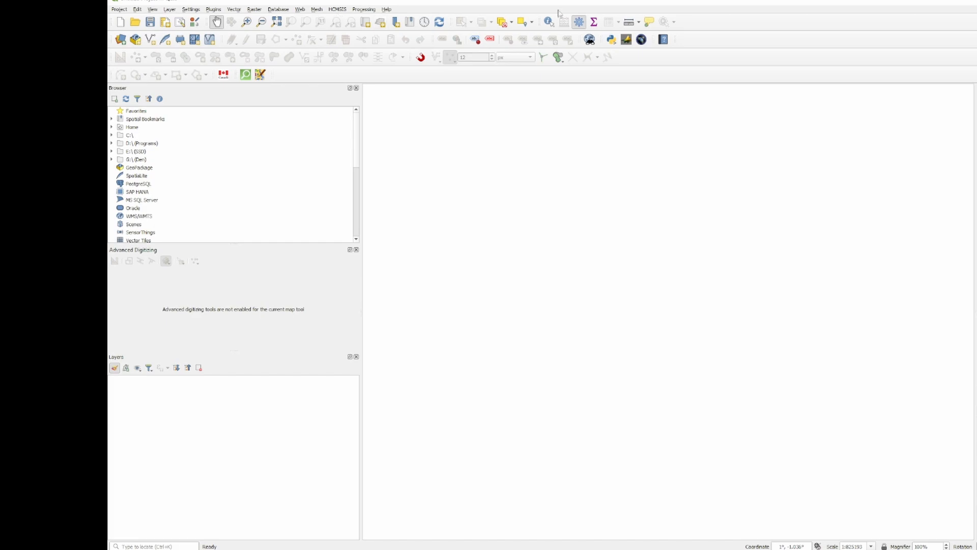
click(202, 5)
mouse_move(214, 14)
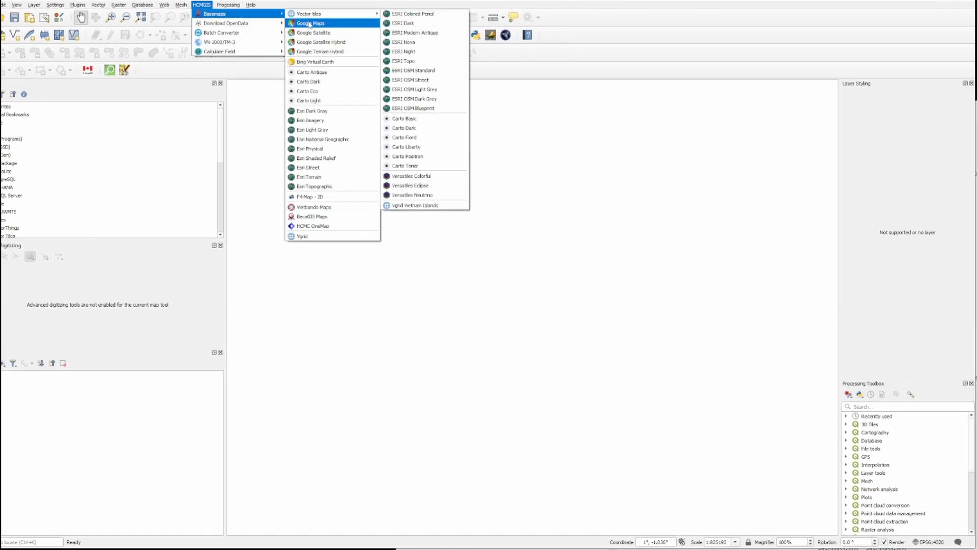
click(310, 24)
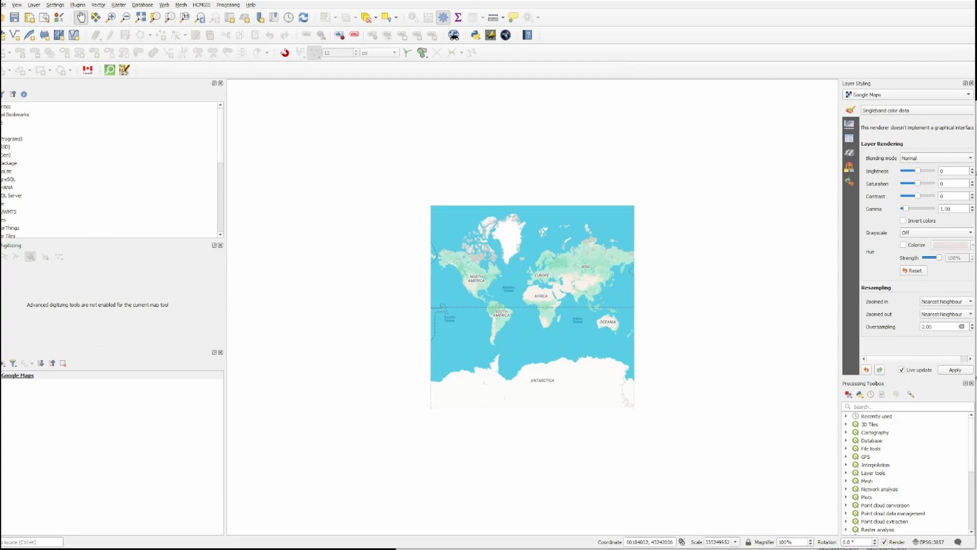
Step: Select all the TIF tiles in the FG-GML-5238-67-DEM5A folder and add them as layers to the QGIS project
key(alt+Tab)
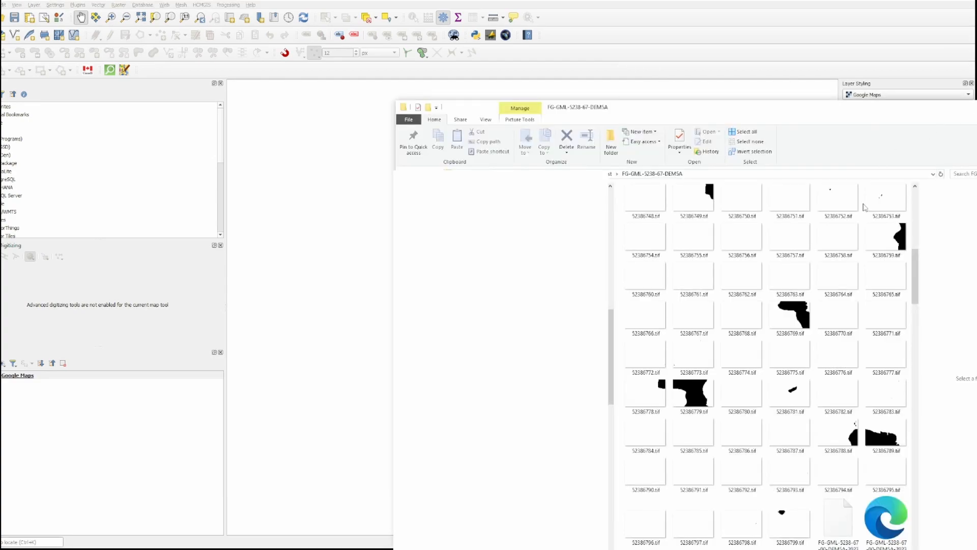
click(787, 525)
scroll(792, 456, up, 5)
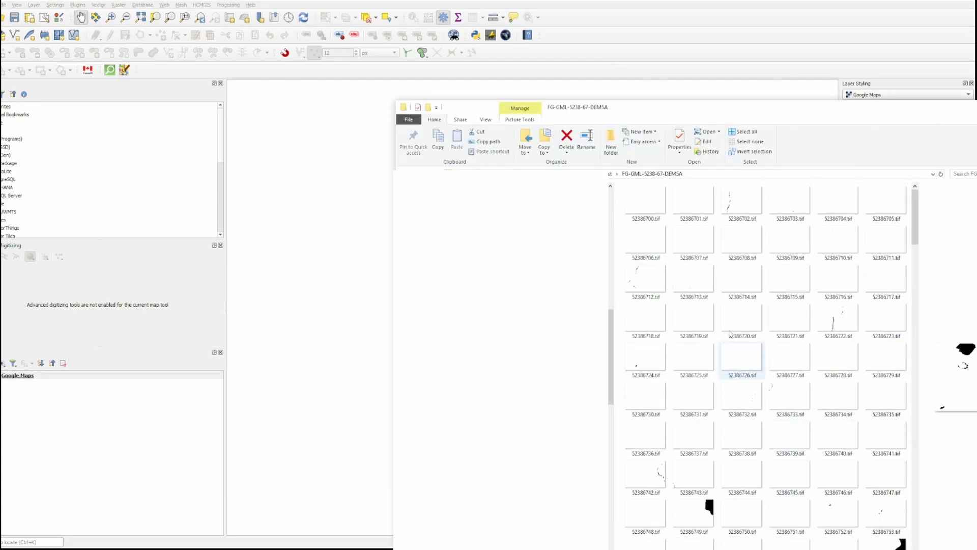
click(645, 201)
key(ctrl+a)
drag(645, 201, 92, 445)
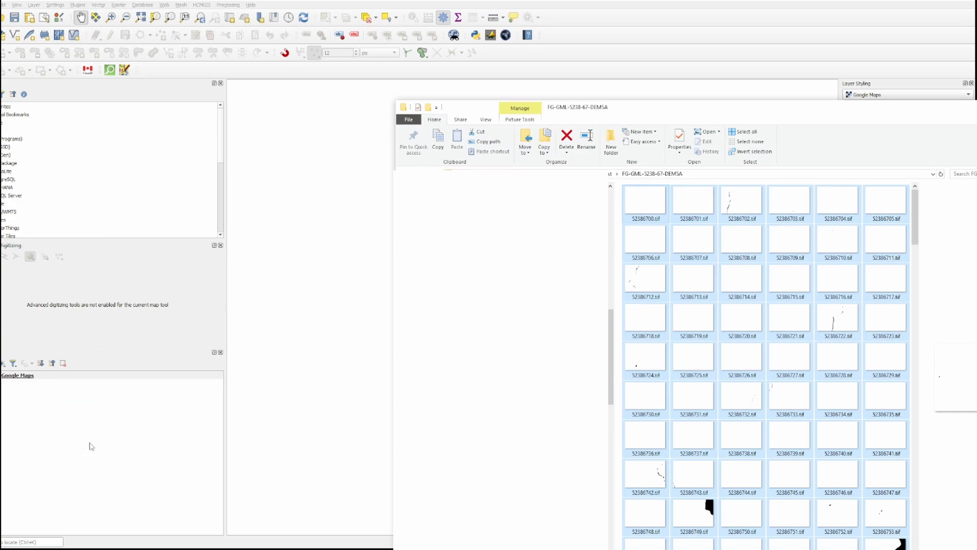
Step: Zoom to layer 52386710 and examine how the DEM tiles cover the basemap
scroll(12, 393, up, 5)
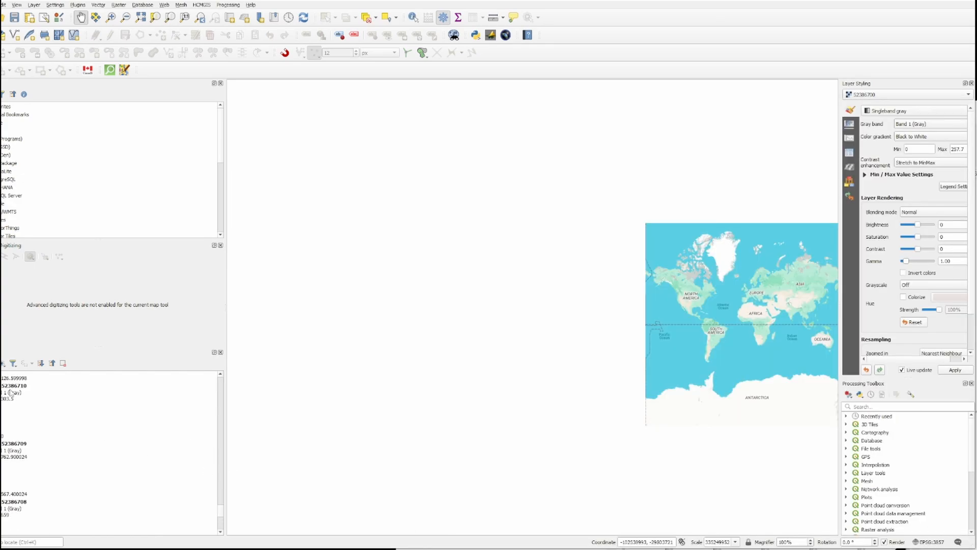
click(13, 390)
right_click(14, 386)
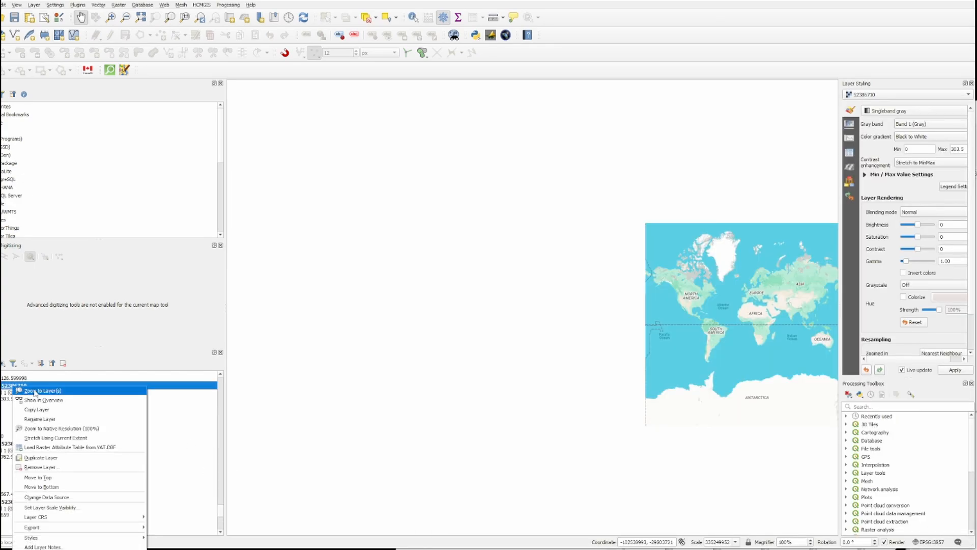
click(53, 391)
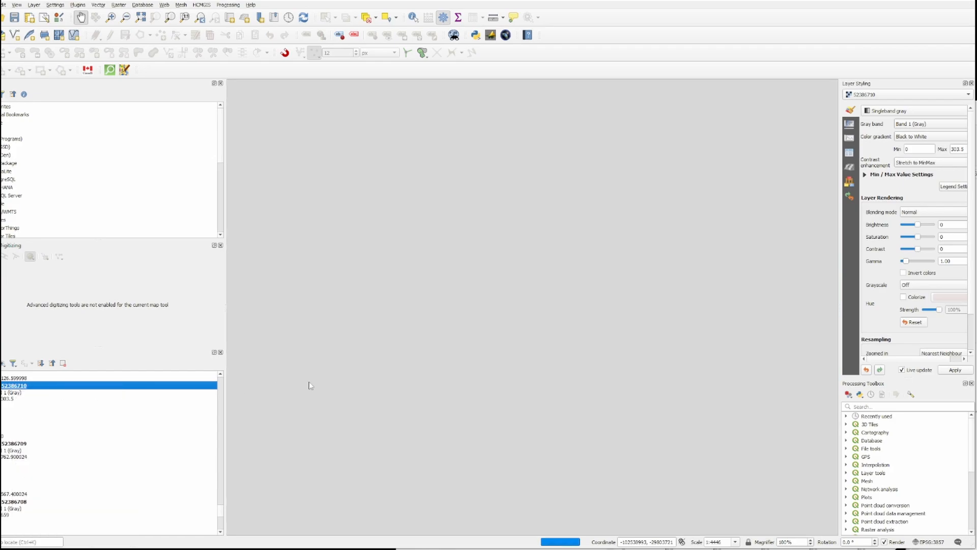
scroll(613, 397, down, 3)
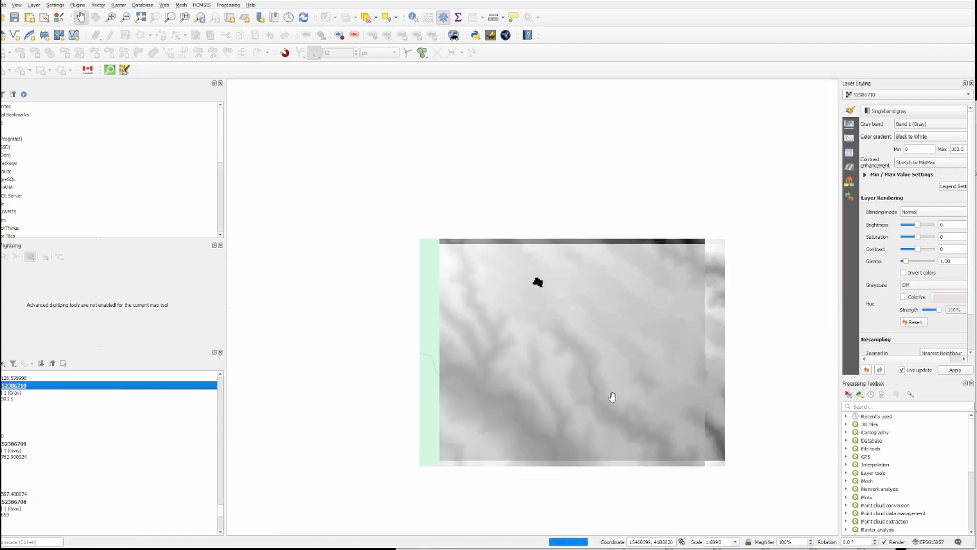
scroll(622, 395, down, 1)
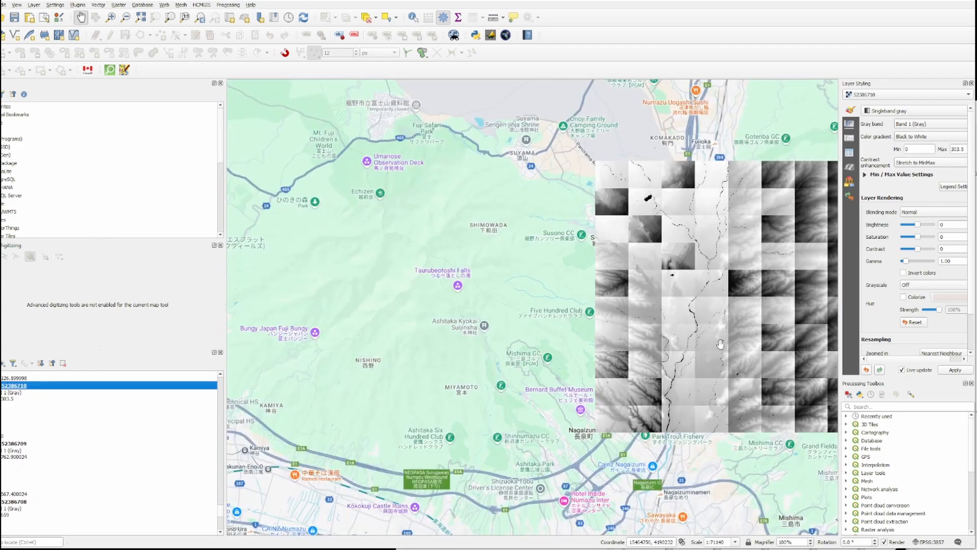
drag(716, 345, 530, 371)
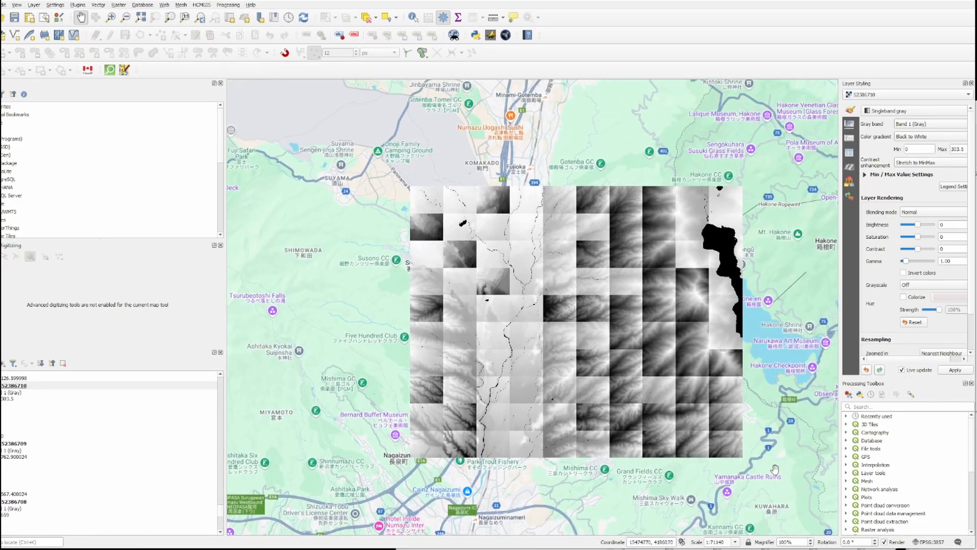
drag(776, 477, 750, 467)
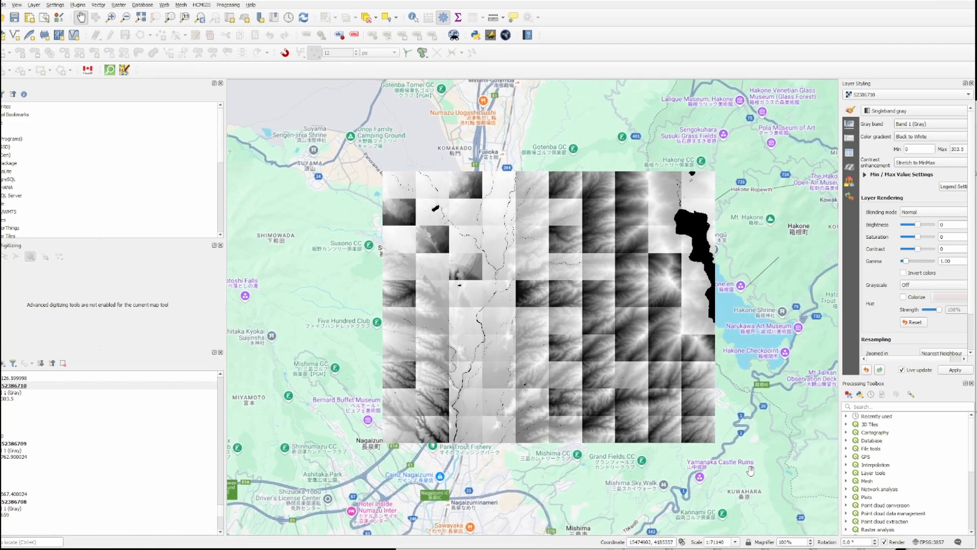